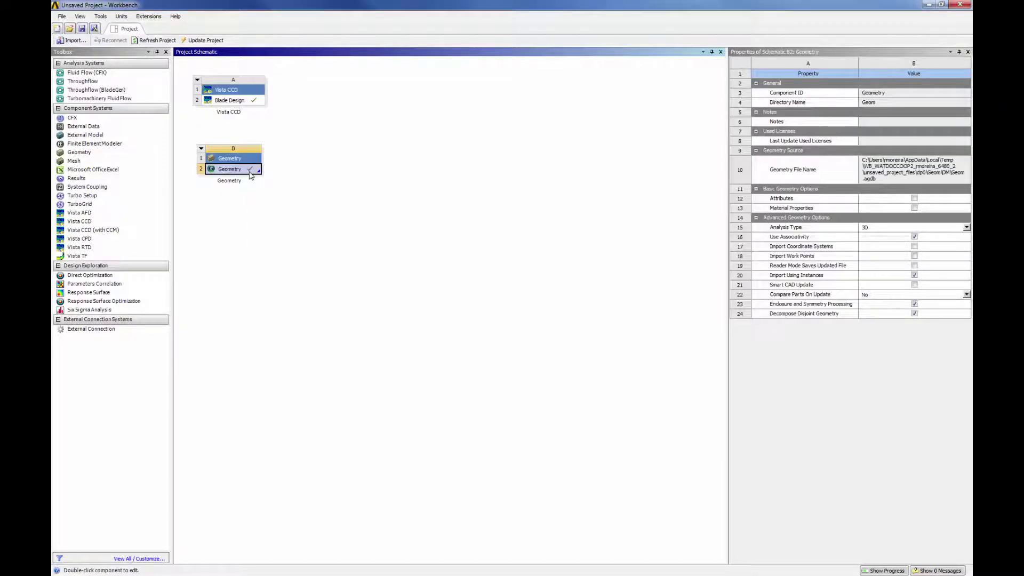
Step: Transfer the Geometry cell's data to a new TurboGrid system and open its Turbo Mesh cell in TurboGrid
{"action": "right_click", "coordinate": [251, 169]}
{"action": "mouse_move", "coordinate": [298, 233]}
{"action": "left_click", "coordinate": [403, 251]}
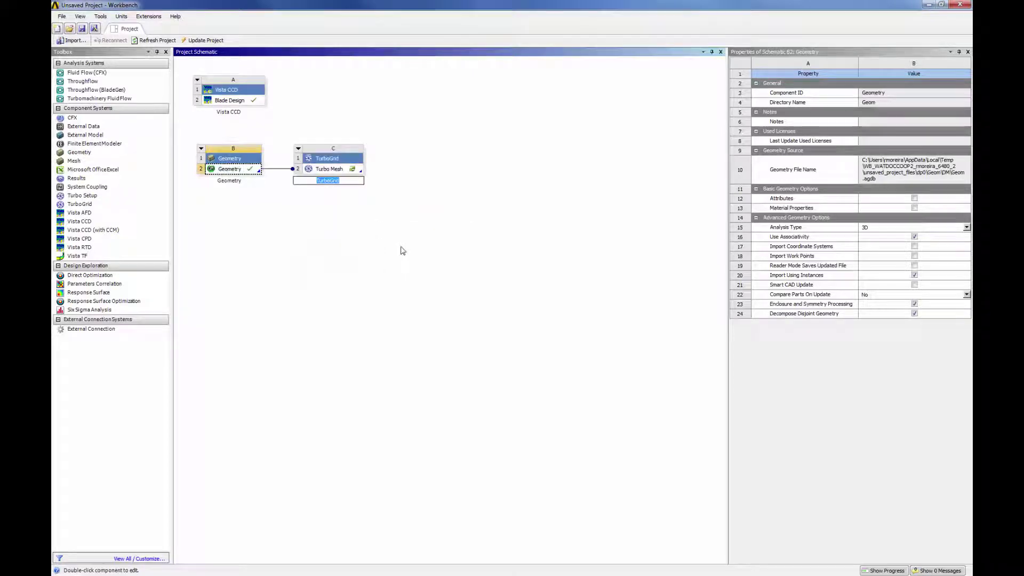
{"action": "double_click", "coordinate": [344, 171]}
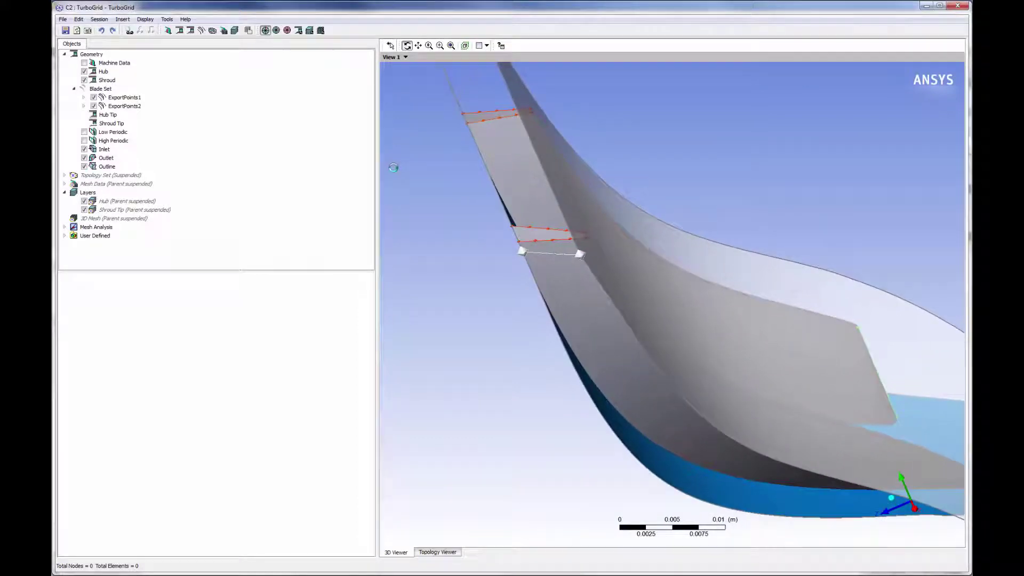
Step: Override the upstream geometry options of the Shroud Tip with a Normal Distance of 1 mm and apply it
{"action": "left_click", "coordinate": [111, 123]}
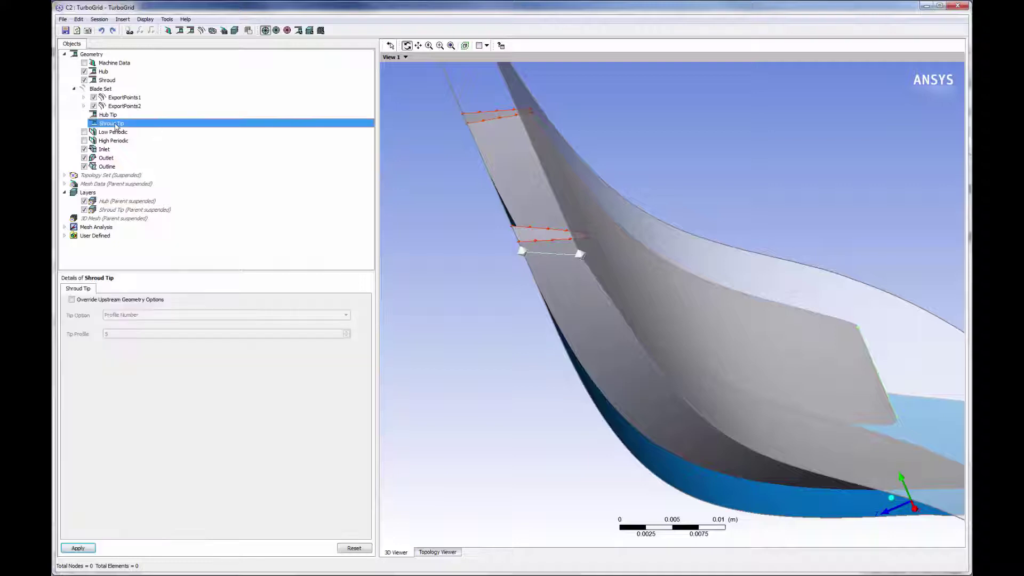
{"action": "left_click", "coordinate": [71, 300]}
{"action": "left_click", "coordinate": [161, 316]}
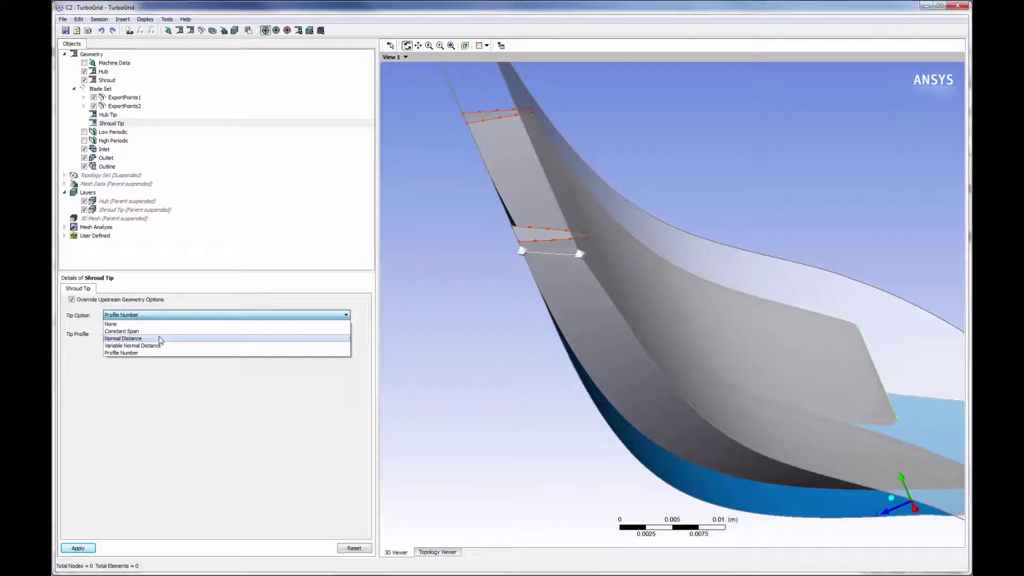
{"action": "left_click", "coordinate": [160, 340]}
{"action": "type", "text": "1"}
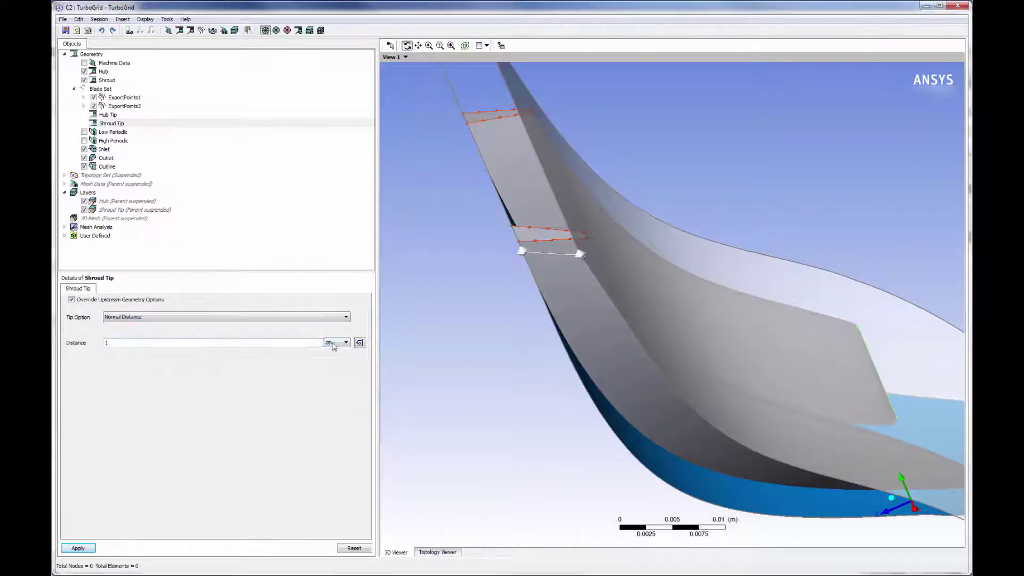
{"action": "left_click", "coordinate": [344, 342]}
{"action": "left_click", "coordinate": [335, 384]}
{"action": "left_click", "coordinate": [88, 548]}
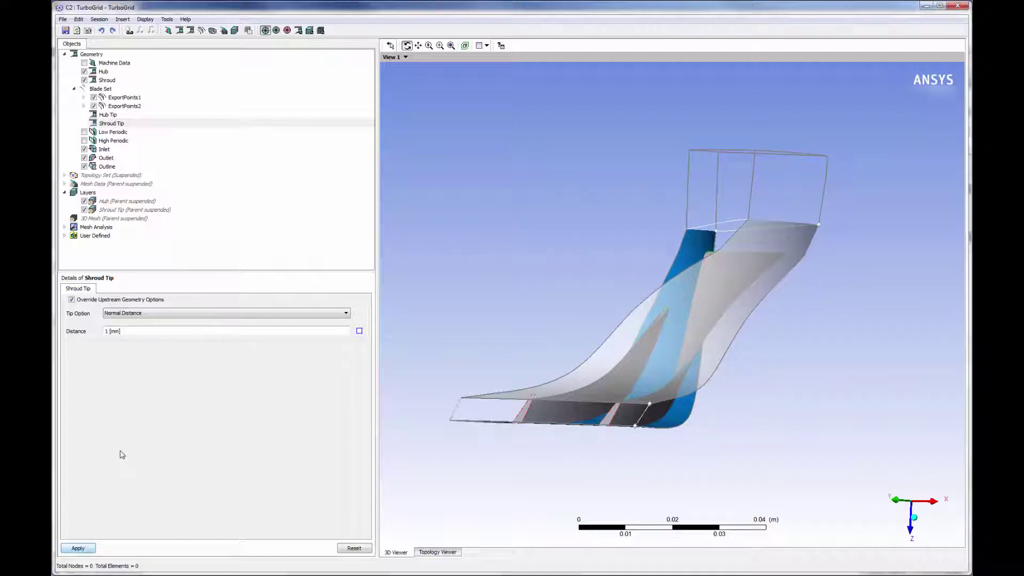
Step: Unsuspend the Topology Set so that the topology and mesh are generated
{"action": "right_click", "coordinate": [129, 176]}
{"action": "left_click", "coordinate": [144, 266]}
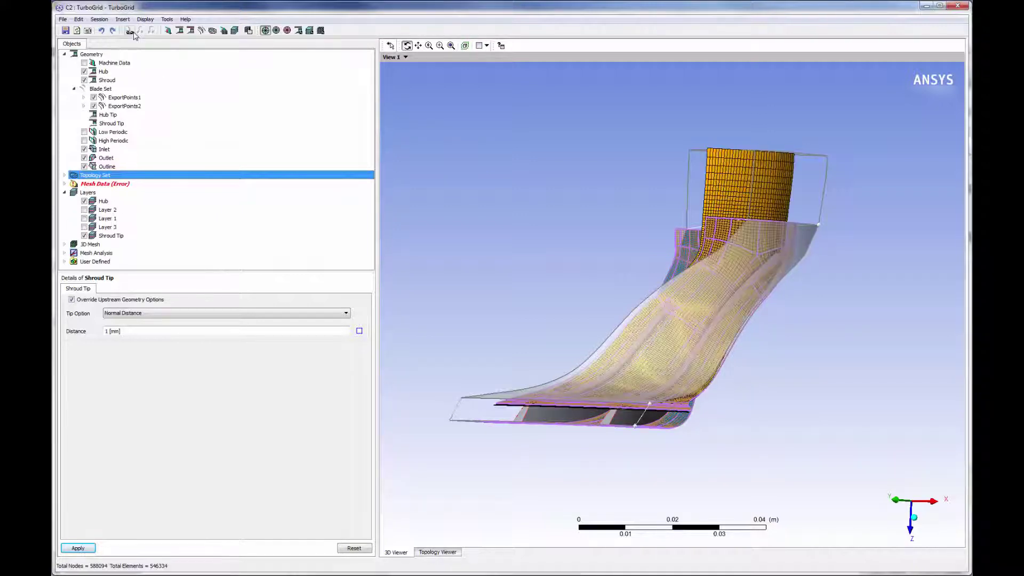
Step: Show the 3D Mesh surfaces of ExportPoints1 and ExportPoints2 (trailing edges, high and low blades, shroud tips) and the HUB
{"action": "left_click", "coordinate": [64, 244]}
{"action": "scroll", "coordinate": [94, 242], "scroll_direction": "down", "scroll_amount": 3}
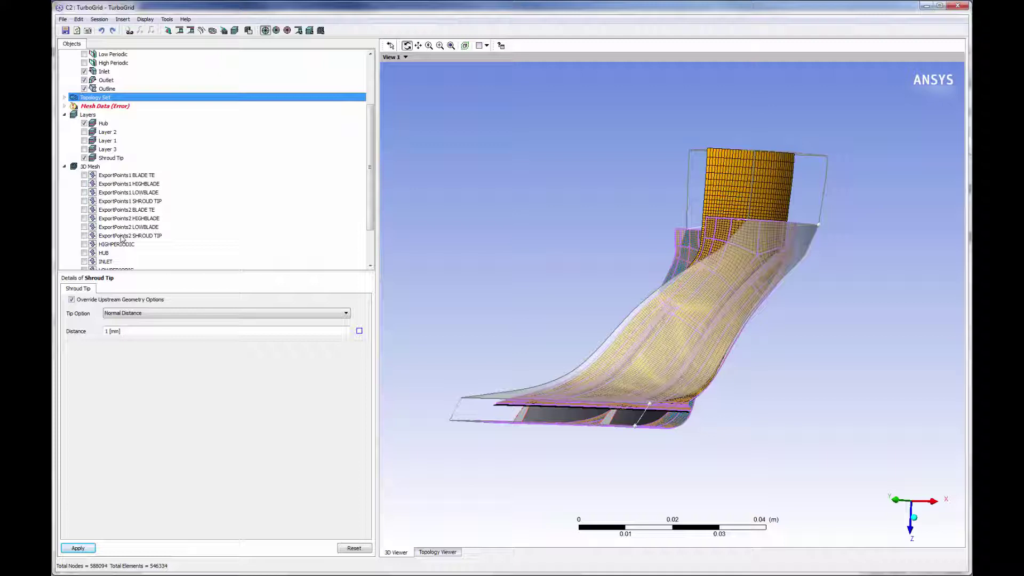
{"action": "left_click", "coordinate": [84, 175]}
{"action": "left_click", "coordinate": [84, 183]}
{"action": "left_click", "coordinate": [84, 192]}
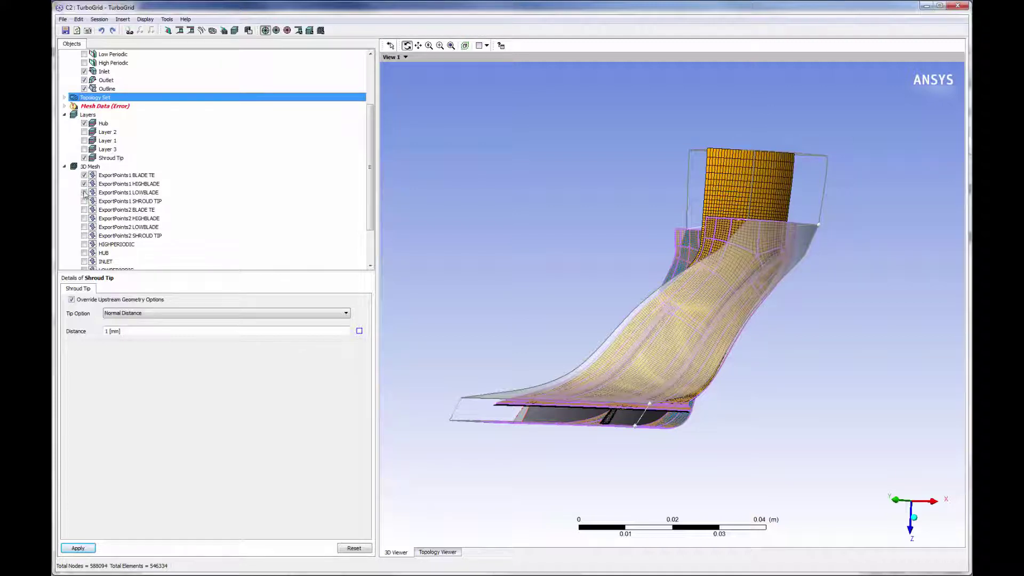
{"action": "left_click", "coordinate": [84, 200]}
{"action": "left_click", "coordinate": [84, 209]}
{"action": "left_click", "coordinate": [84, 218]}
{"action": "left_click", "coordinate": [84, 227]}
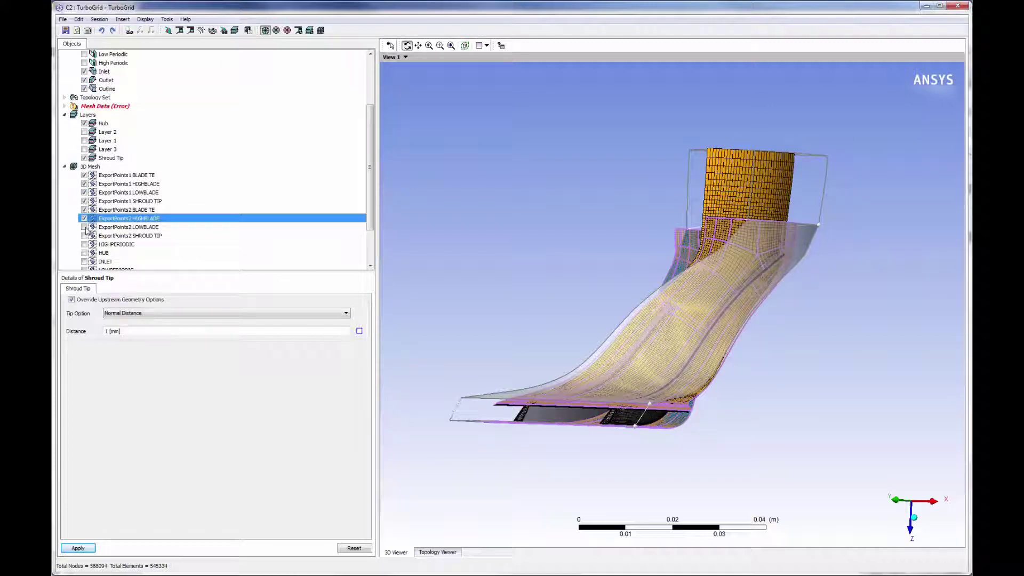
{"action": "left_click", "coordinate": [84, 236]}
{"action": "scroll", "coordinate": [83, 241], "scroll_direction": "down", "scroll_amount": 1}
{"action": "left_click", "coordinate": [84, 227]}
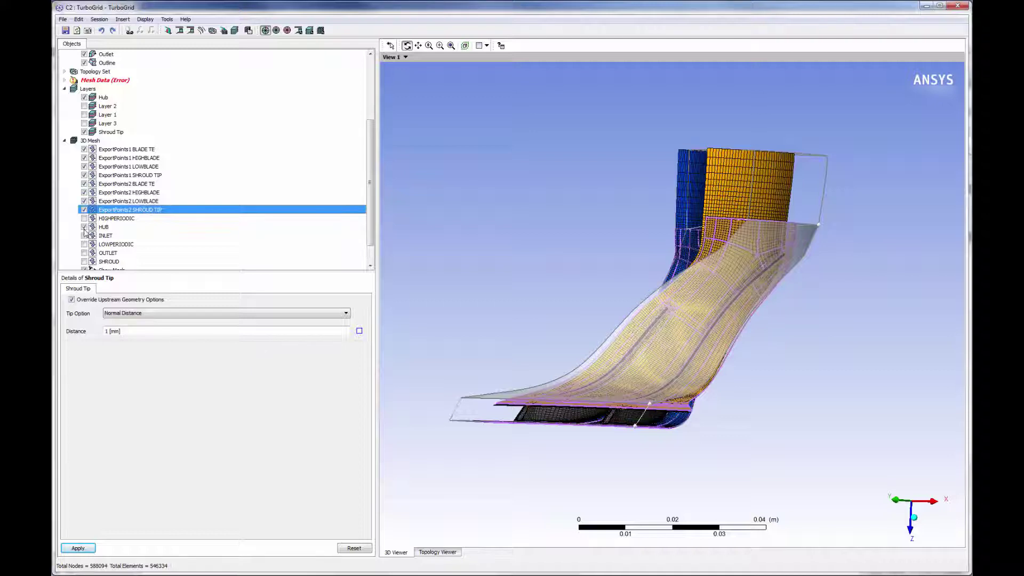
Step: Hide the default Show Mesh object, the geometry objects and the layers, leaving only the chosen mesh surfaces
{"action": "scroll", "coordinate": [83, 230], "scroll_direction": "down", "scroll_amount": 1}
{"action": "left_click", "coordinate": [84, 244]}
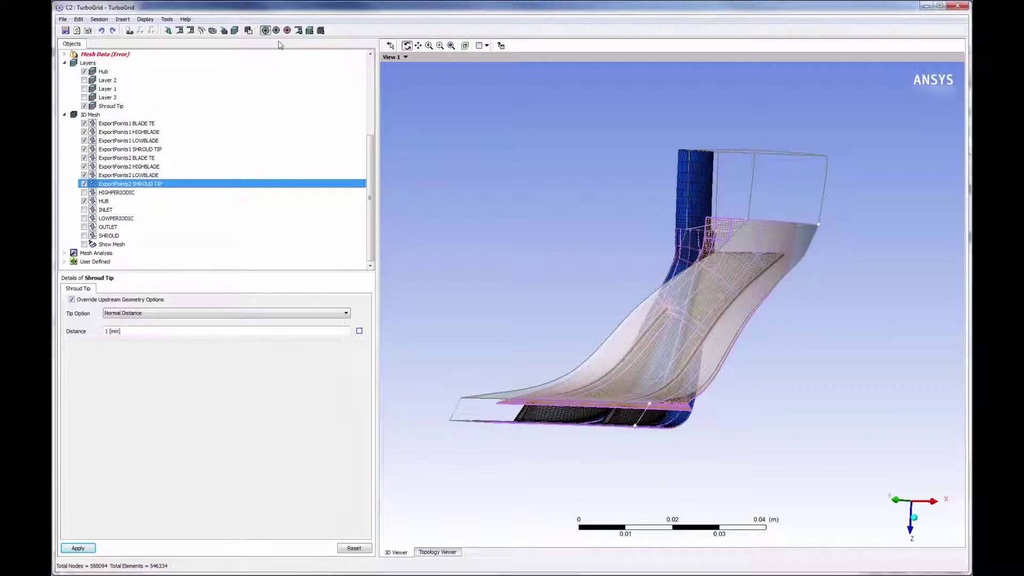
{"action": "left_click", "coordinate": [299, 32]}
{"action": "left_click", "coordinate": [310, 32]}
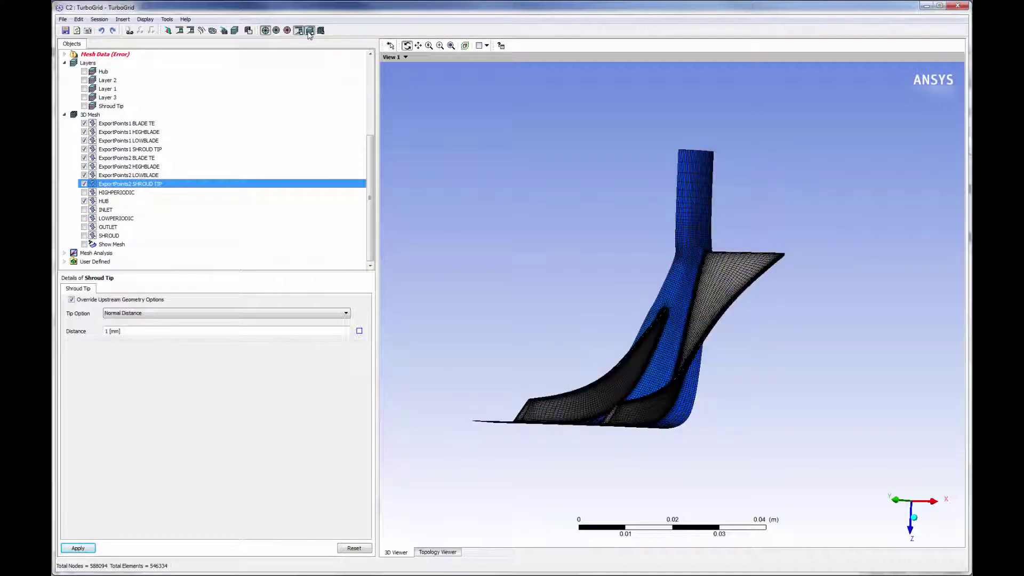
Step: Set the Target Maximum Expansion Rate in Mesh Data to 1.8 and apply it to regenerate the mesh
{"action": "key", "text": "Right"}
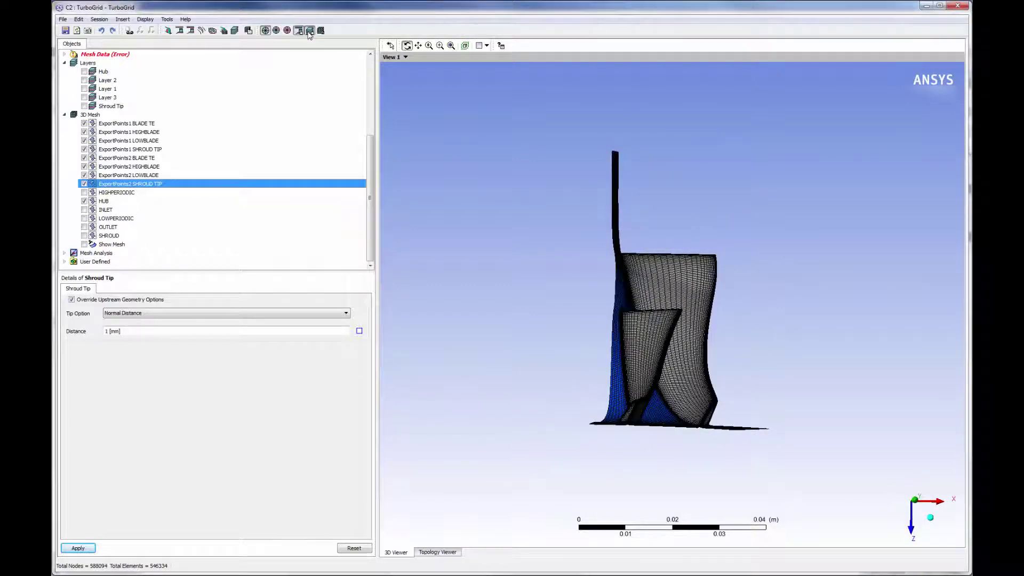
{"action": "right_click_drag", "start_coordinate": [615, 309], "coordinate": [634, 340]}
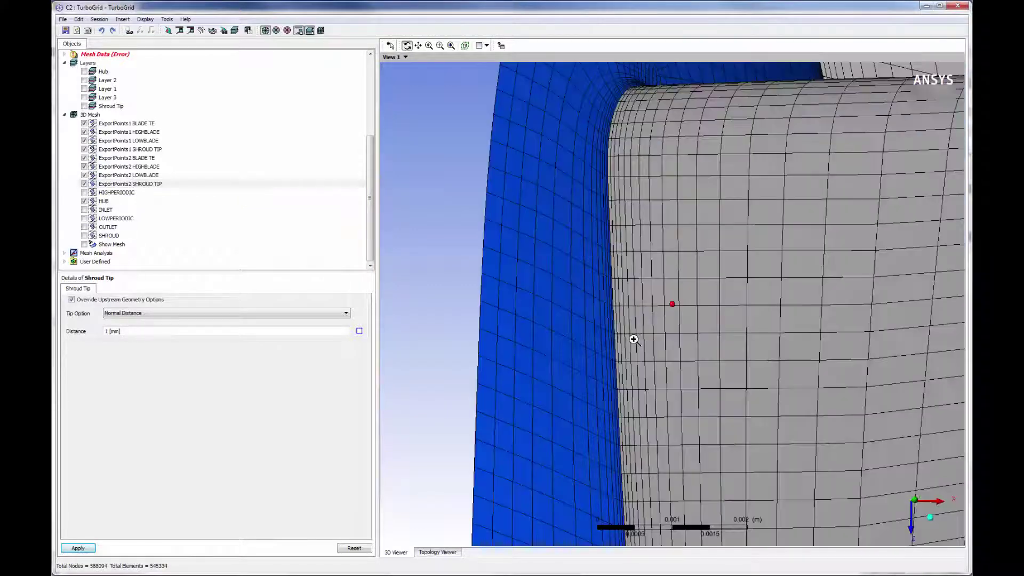
{"action": "left_click_drag", "start_coordinate": [647, 302], "coordinate": [635, 300]}
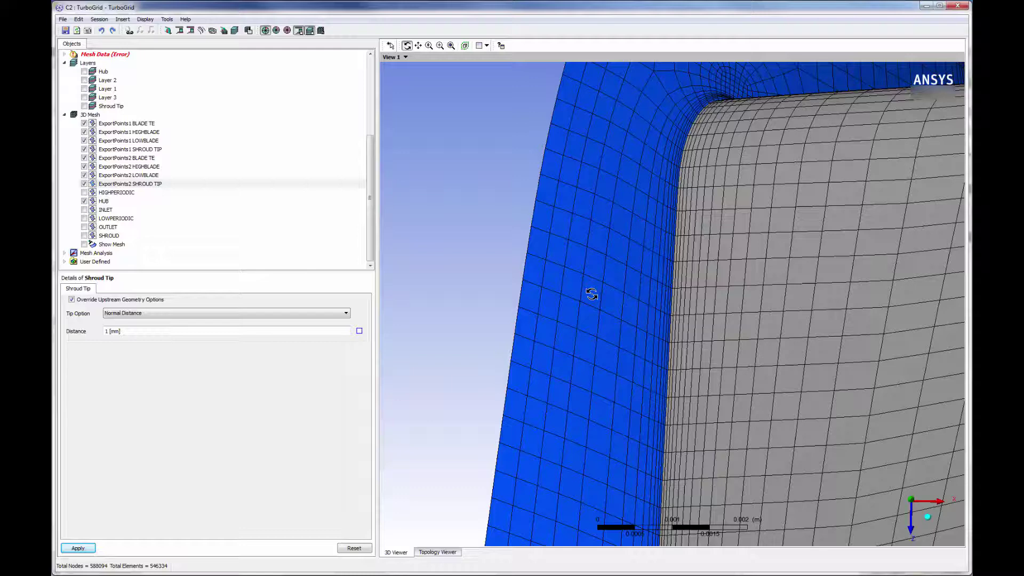
{"action": "left_click", "coordinate": [372, 203]}
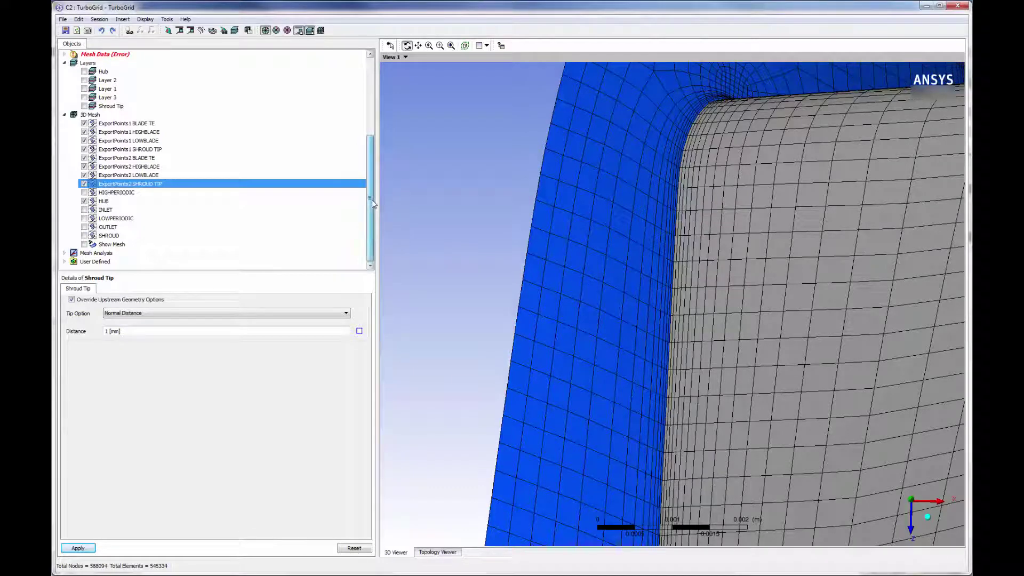
{"action": "scroll", "coordinate": [372, 203], "scroll_direction": "up", "scroll_amount": 2}
{"action": "left_click", "coordinate": [127, 115]}
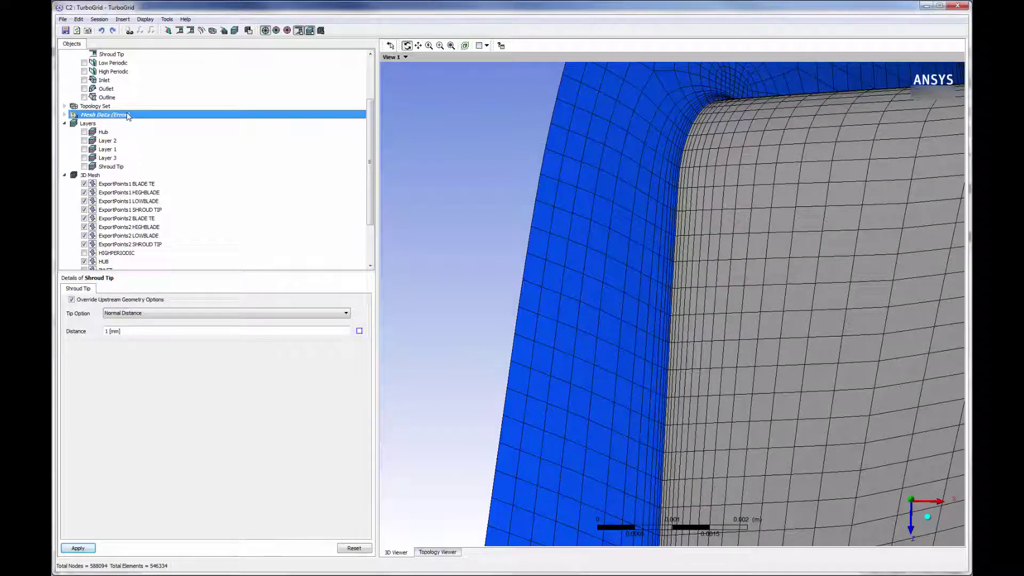
{"action": "left_click", "coordinate": [142, 464]}
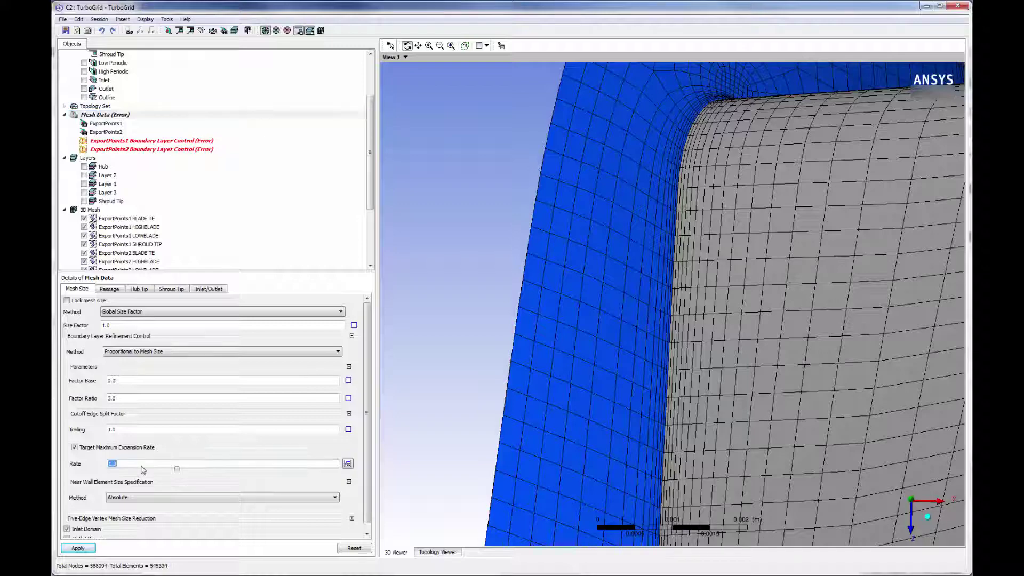
{"action": "type", "text": "1.8"}
{"action": "left_click", "coordinate": [90, 549]}
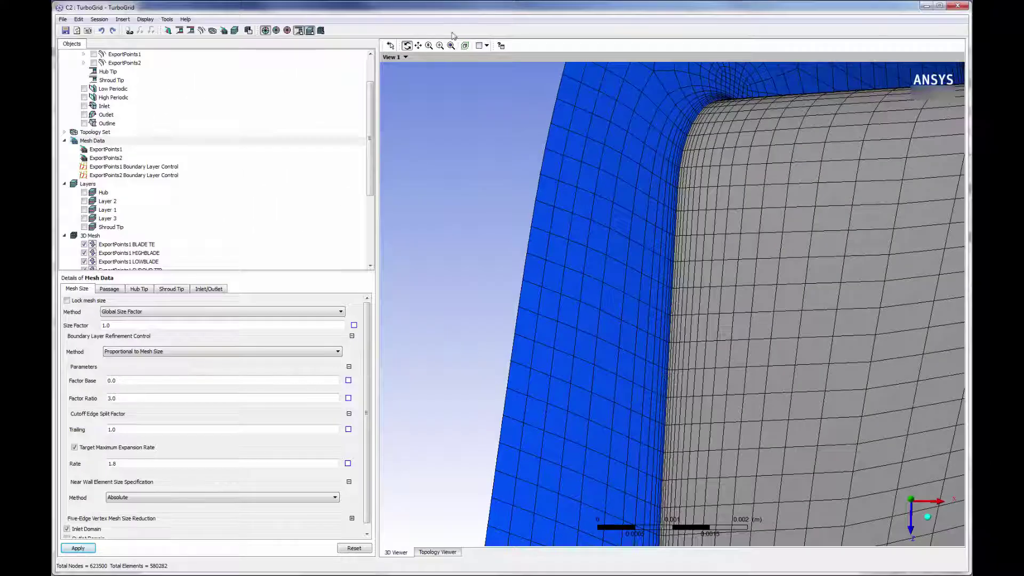
Step: Examine the mesh on the splitter blade's shroud tip at the leading edge and around its cut-off trailing edge at the hub
{"action": "left_click", "coordinate": [451, 45]}
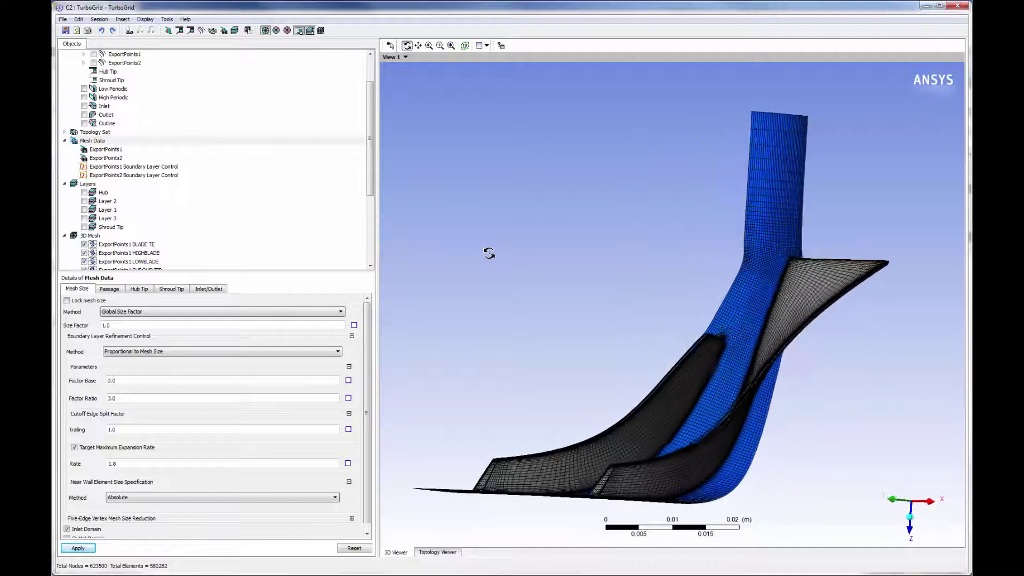
{"action": "right_click_drag", "start_coordinate": [698, 332], "coordinate": [716, 349]}
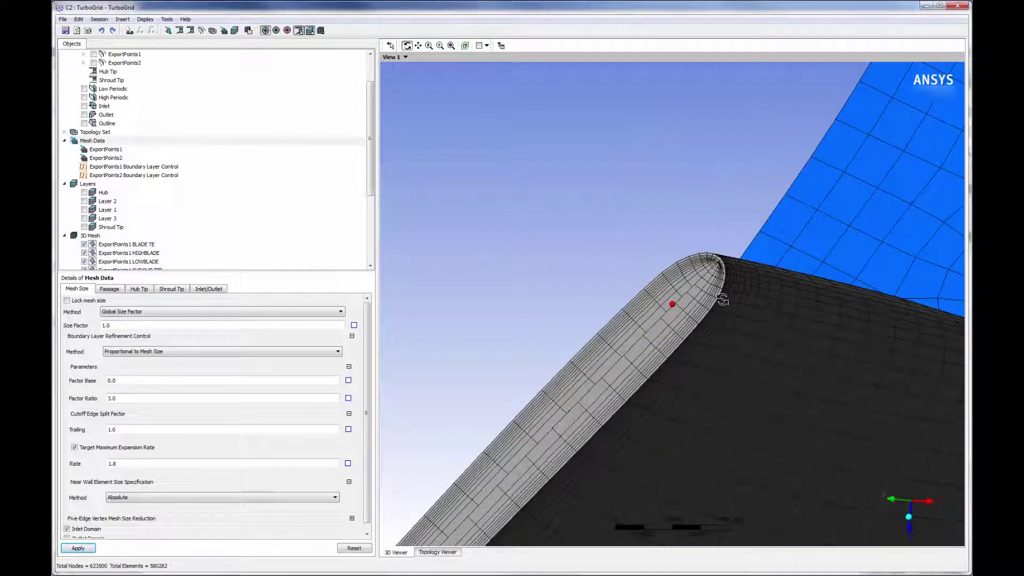
{"action": "right_click_drag", "start_coordinate": [674, 235], "coordinate": [758, 327]}
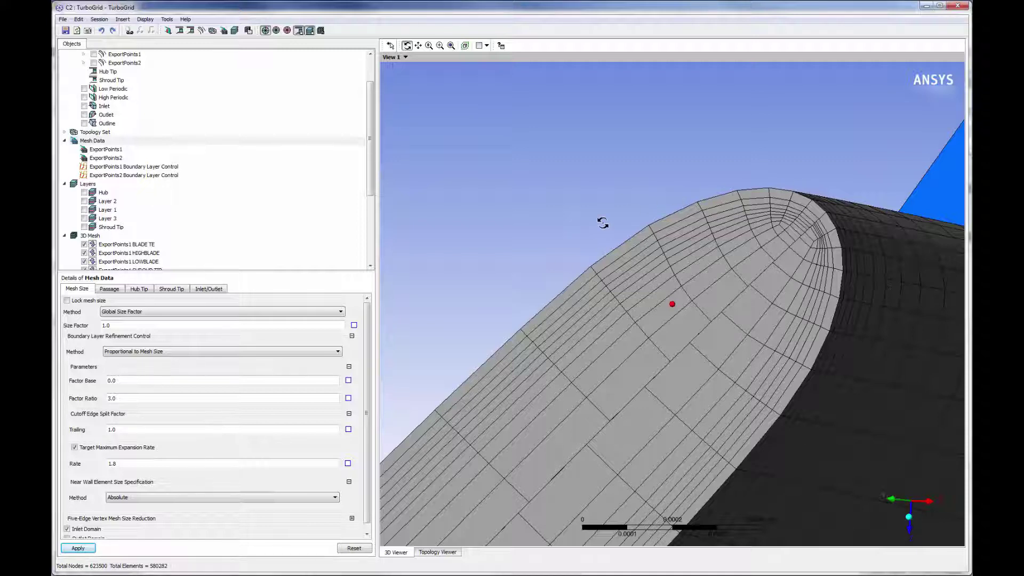
{"action": "left_click", "coordinate": [451, 46]}
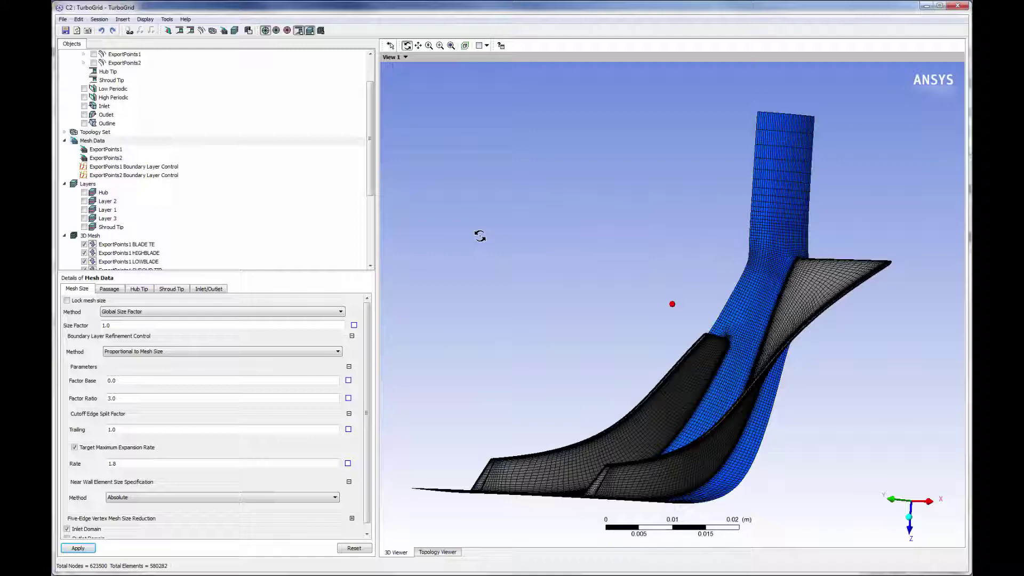
{"action": "key", "text": "Down"}
{"action": "key", "text": "Down"}
{"action": "key", "text": "Down"}
{"action": "key", "text": "Down"}
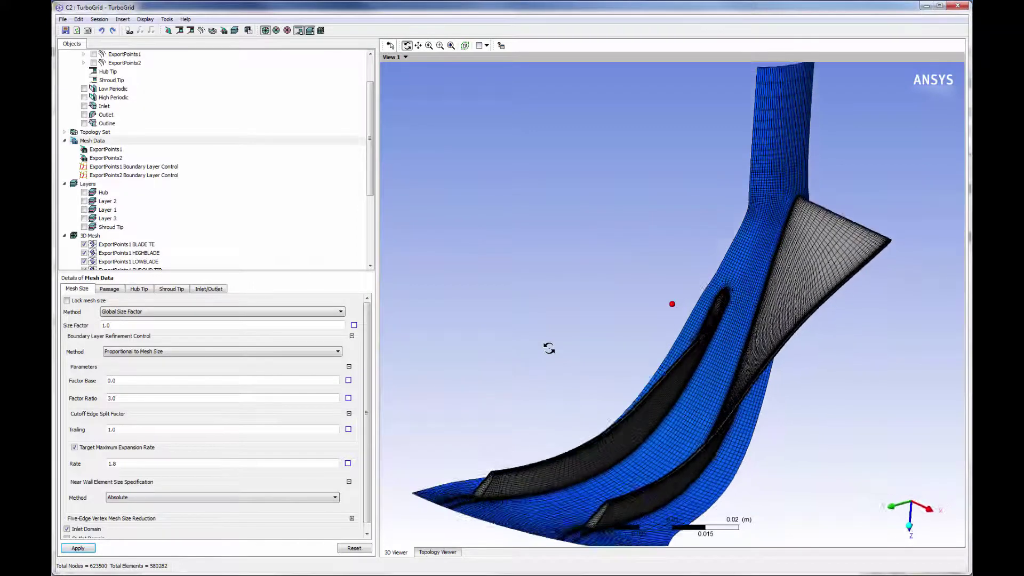
{"action": "key", "text": "Down"}
{"action": "key", "text": "Down"}
{"action": "key", "text": "Down"}
{"action": "key", "text": "Down"}
{"action": "key", "text": "Down"}
{"action": "key", "text": "Down"}
{"action": "key", "text": "Down"}
{"action": "key", "text": "Down"}
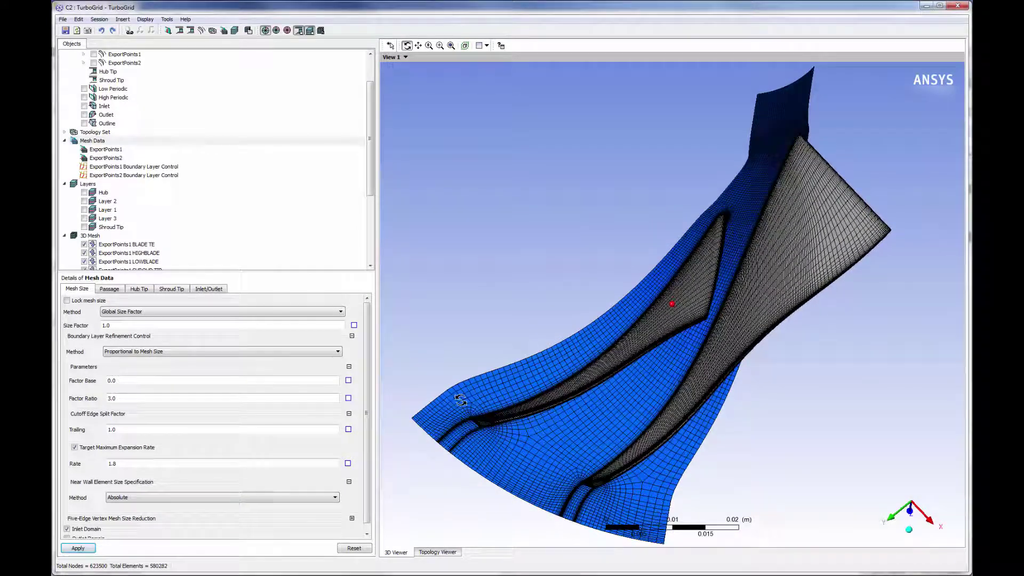
{"action": "right_click_drag", "start_coordinate": [460, 399], "coordinate": [529, 448]}
{"action": "left_click_drag", "start_coordinate": [765, 400], "coordinate": [709, 395]}
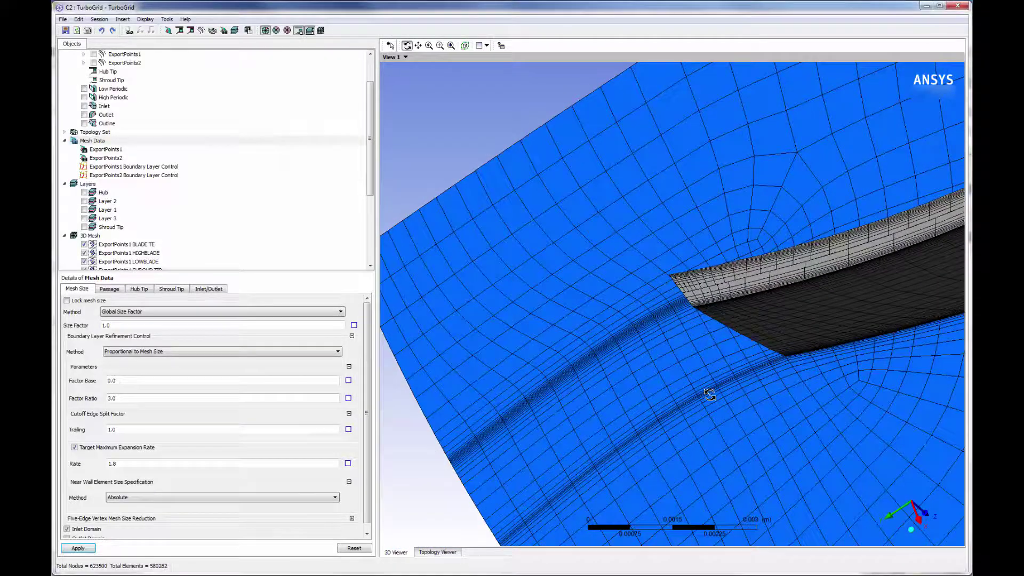
{"action": "right_click_drag", "start_coordinate": [635, 259], "coordinate": [809, 322]}
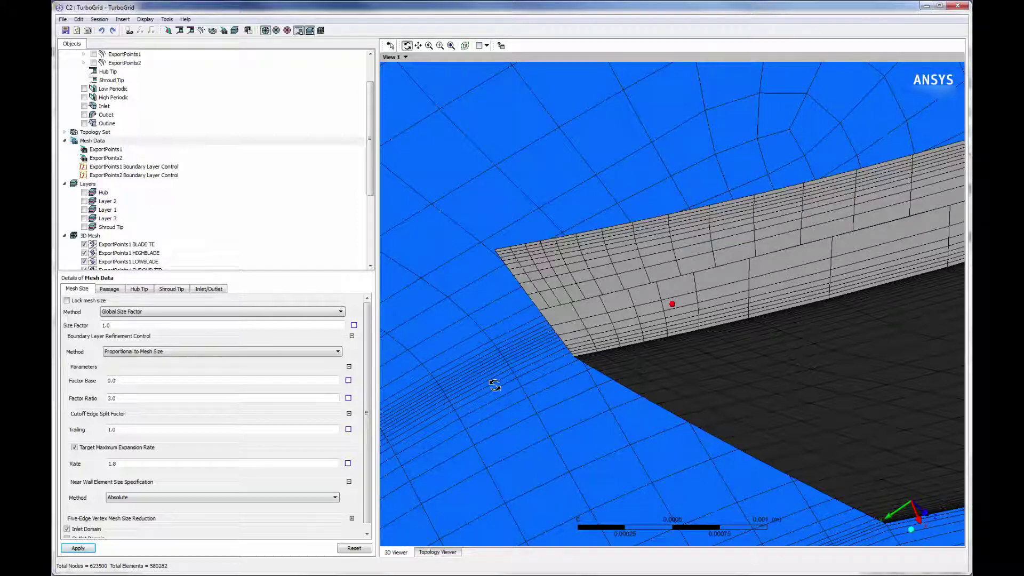
Step: Set the trailing Cutoff Edge Split Factor in Mesh Data to 2 and apply it to refine the mesh behind the blades
{"action": "left_click", "coordinate": [451, 46]}
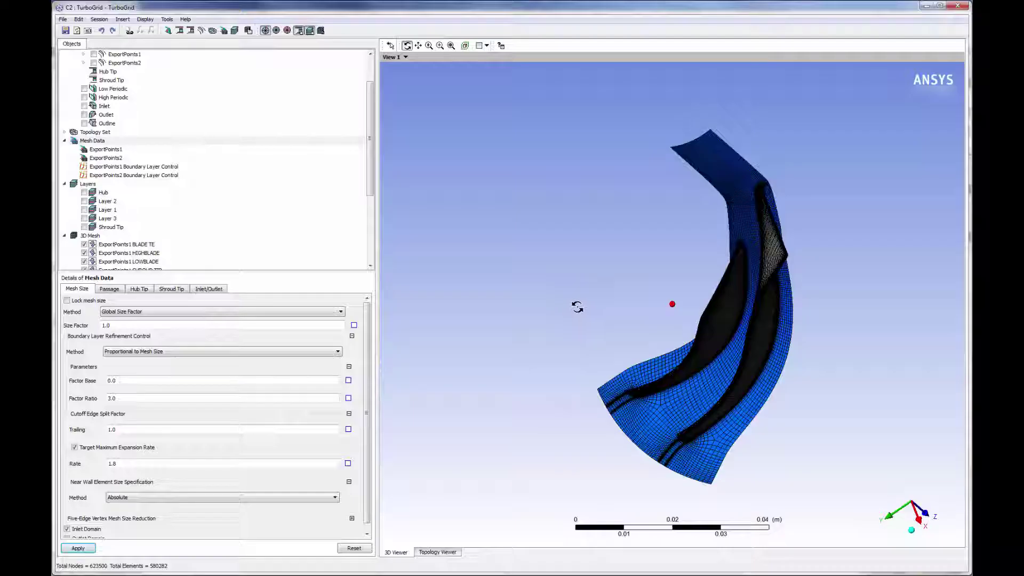
{"action": "left_click_drag", "start_coordinate": [578, 306], "coordinate": [578, 307]}
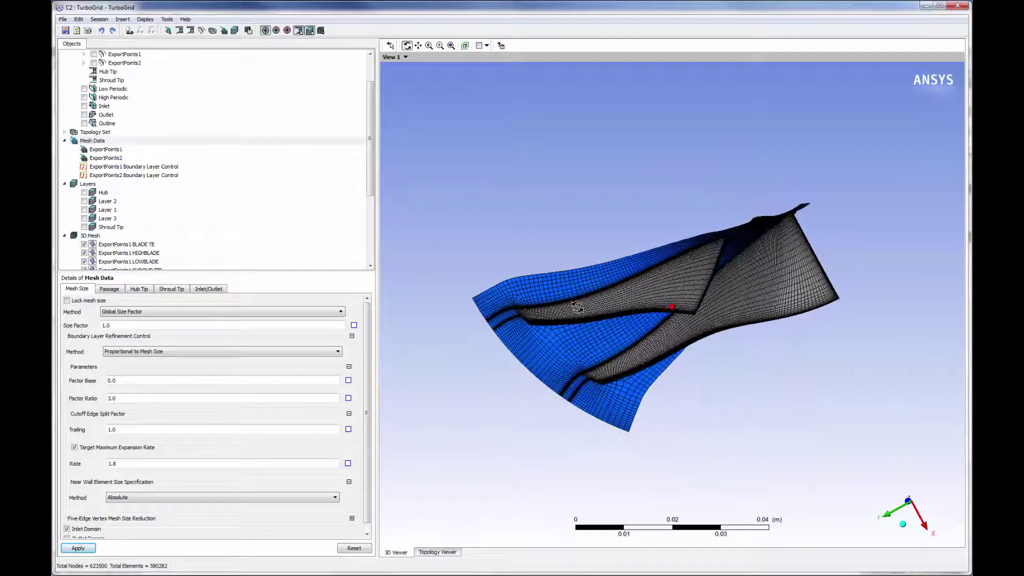
{"action": "right_click_drag", "start_coordinate": [490, 307], "coordinate": [545, 359]}
{"action": "left_click_drag", "start_coordinate": [780, 320], "coordinate": [772, 285]}
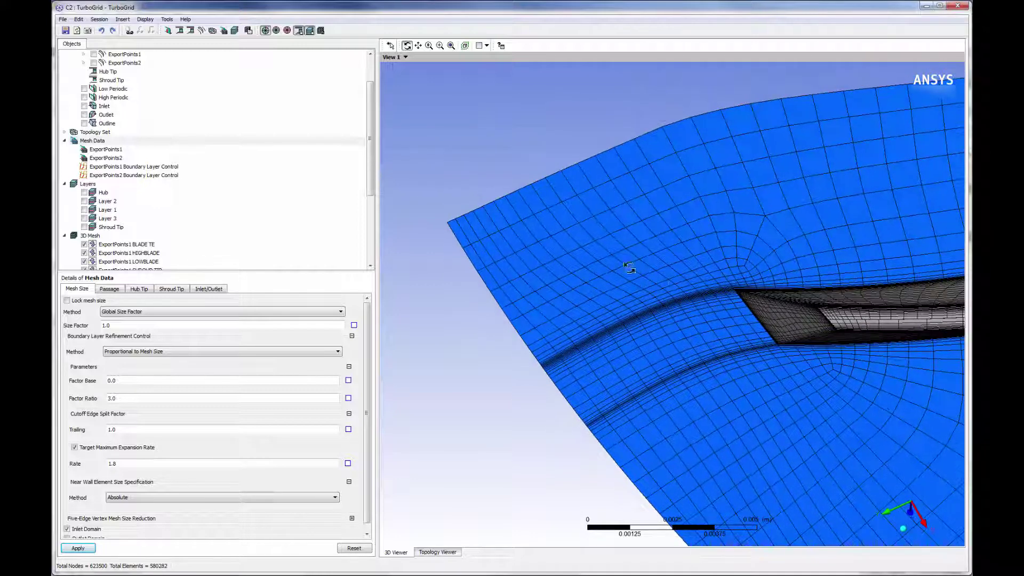
{"action": "left_click_drag", "start_coordinate": [619, 271], "coordinate": [818, 393]}
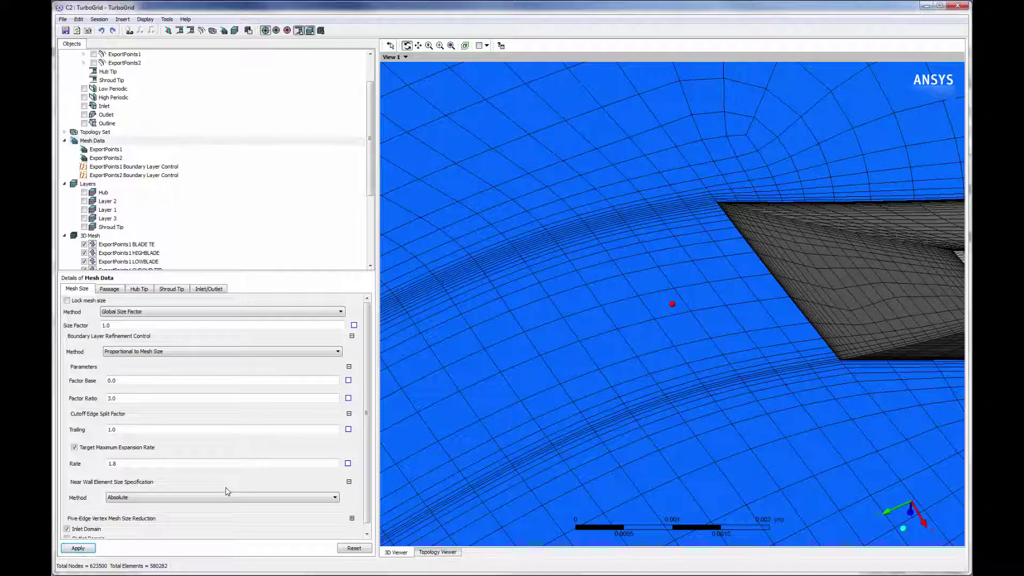
{"action": "left_click", "coordinate": [216, 430]}
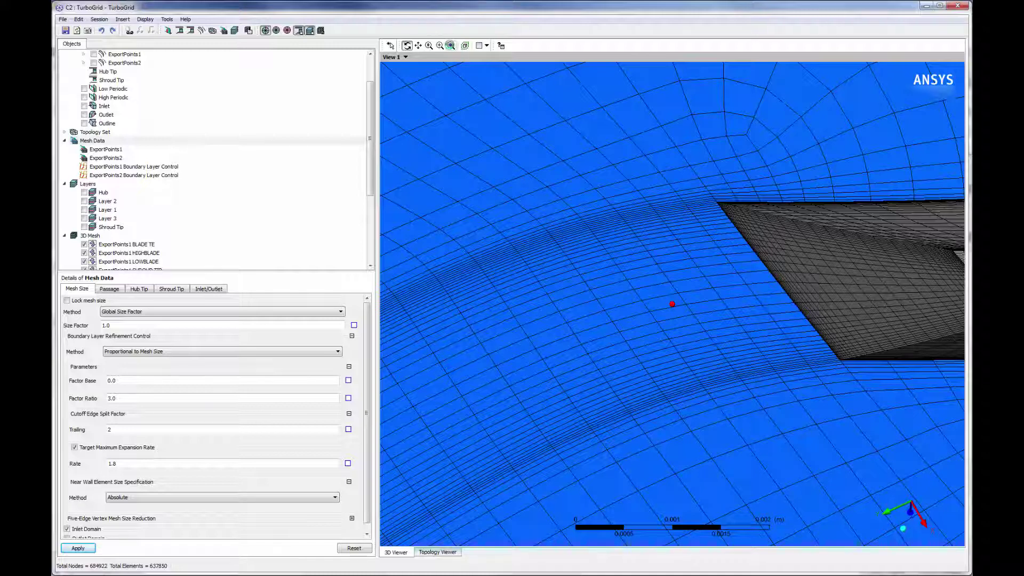
Step: View the whole refined mesh, and close TurboGrid to return to the Workbench project schematic
{"action": "left_click", "coordinate": [451, 46]}
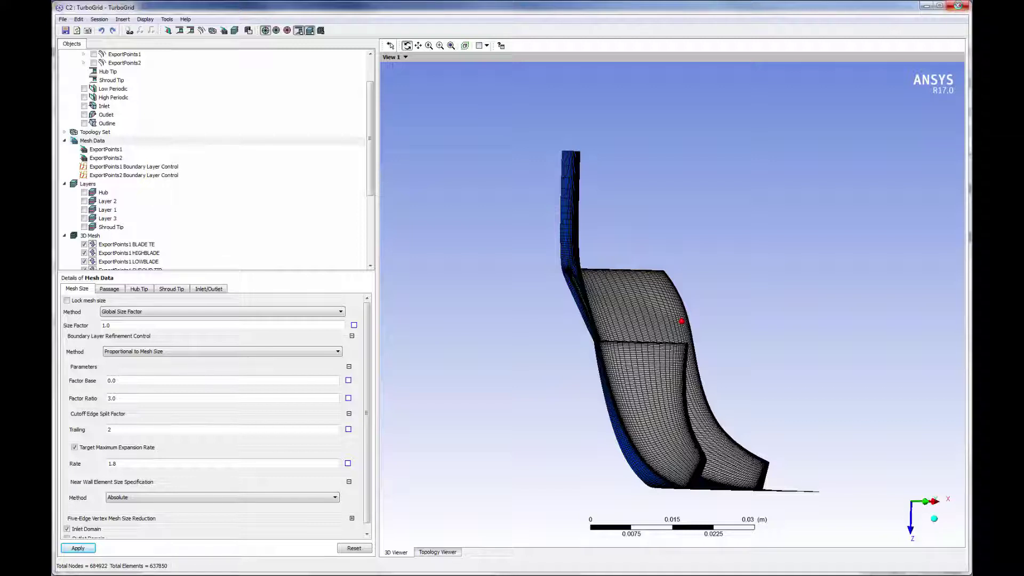
{"action": "left_click", "coordinate": [958, 5]}
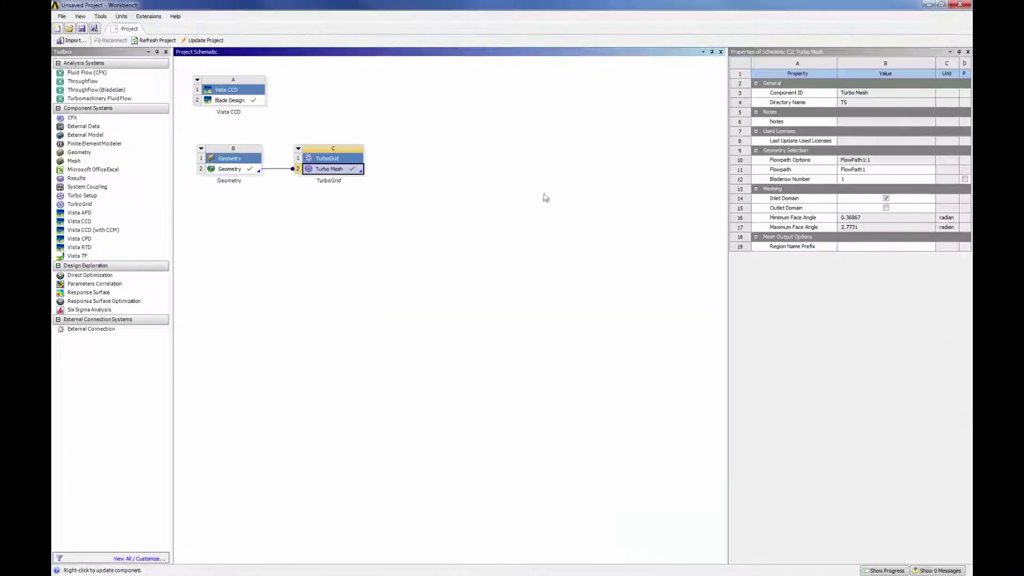